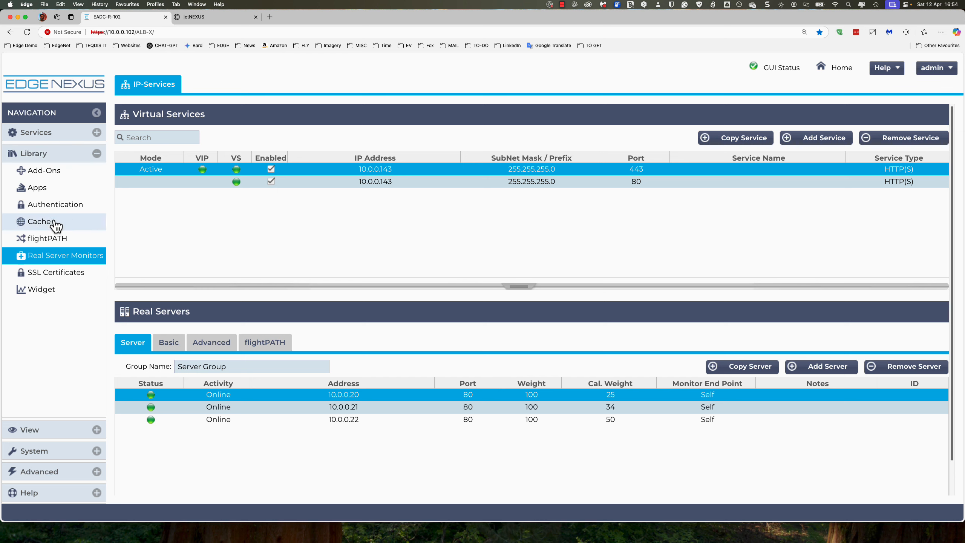
Open the Real Server Monitors library and review the settings of the 200OK and DICOM monitors
{"action": "left_click", "coordinate": [59, 261]}
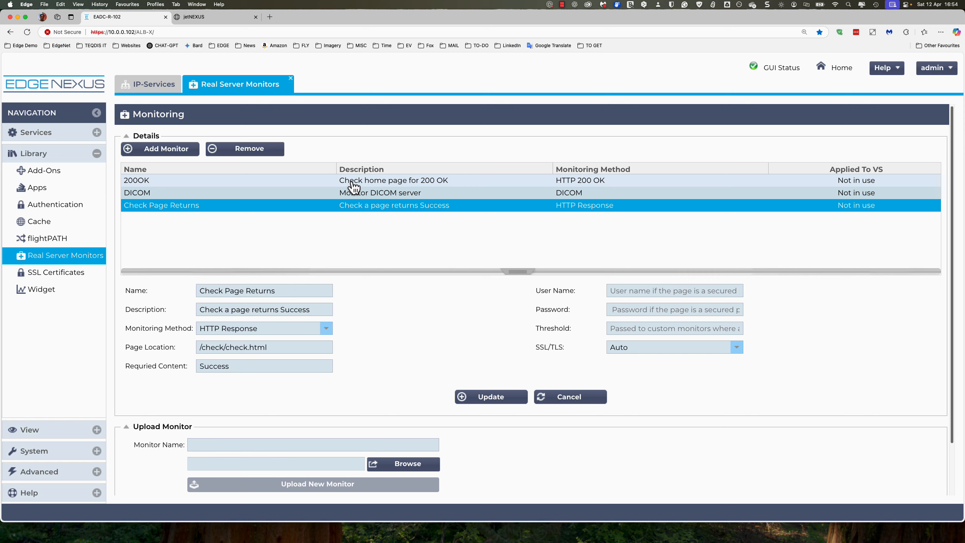
{"action": "left_click", "coordinate": [411, 183]}
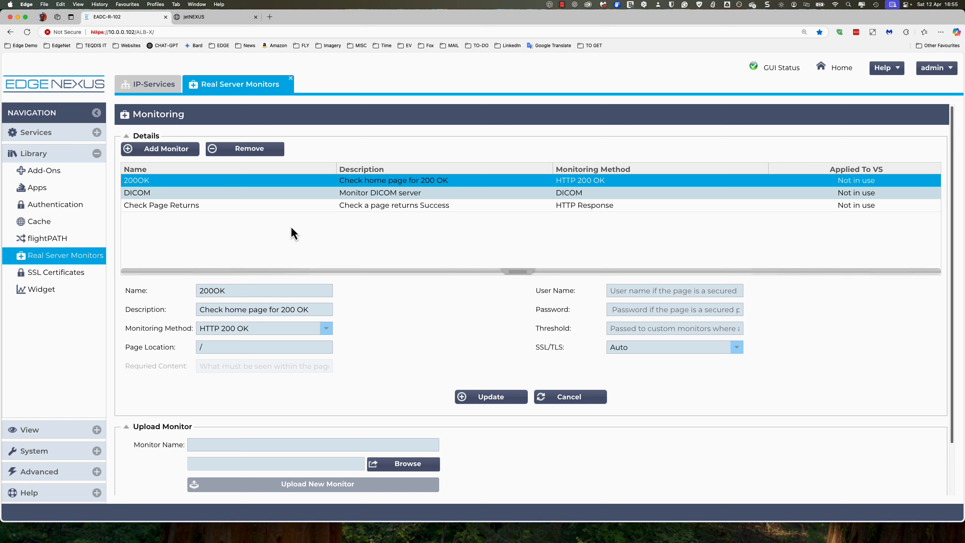
{"action": "left_click", "coordinate": [300, 194]}
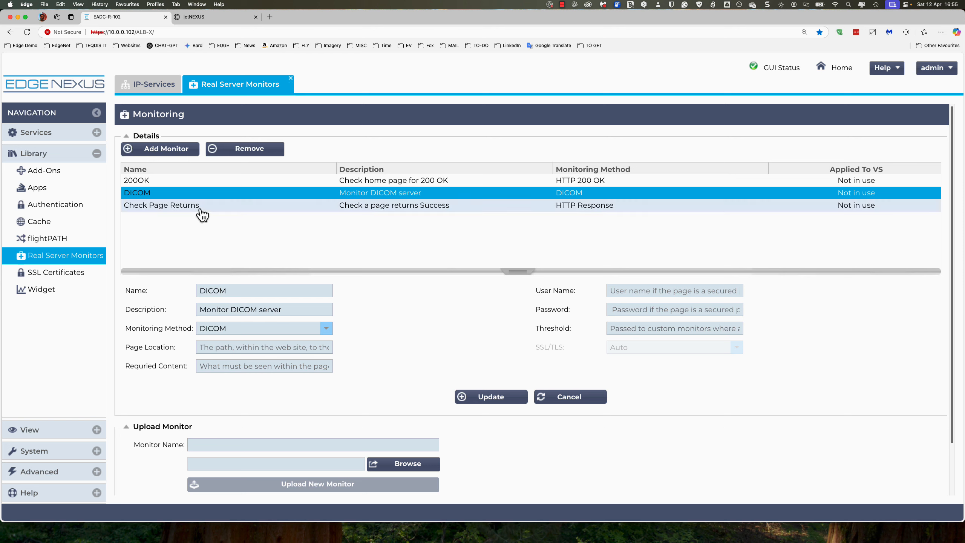
Add a new real server monitor with the name "Hey Monitor" and the description "Demo"
{"action": "left_click", "coordinate": [178, 150]}
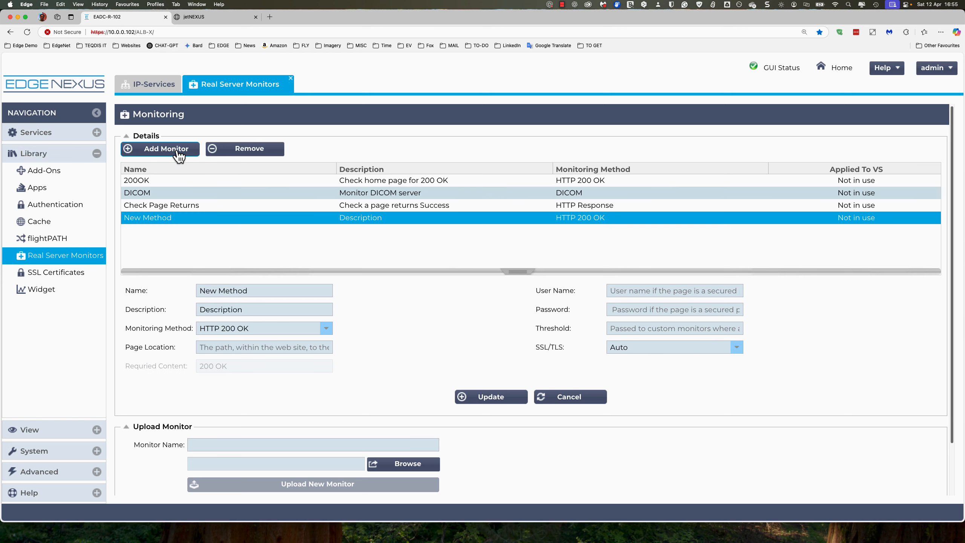
{"action": "triple_click", "coordinate": [231, 288]}
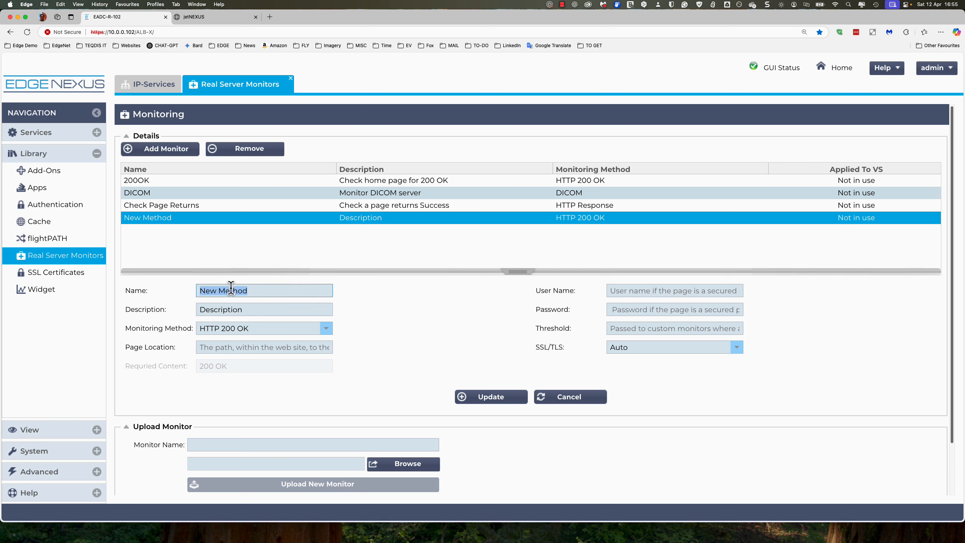
{"action": "type", "text": "Hey Monitor"}
{"action": "double_click", "coordinate": [251, 310]}
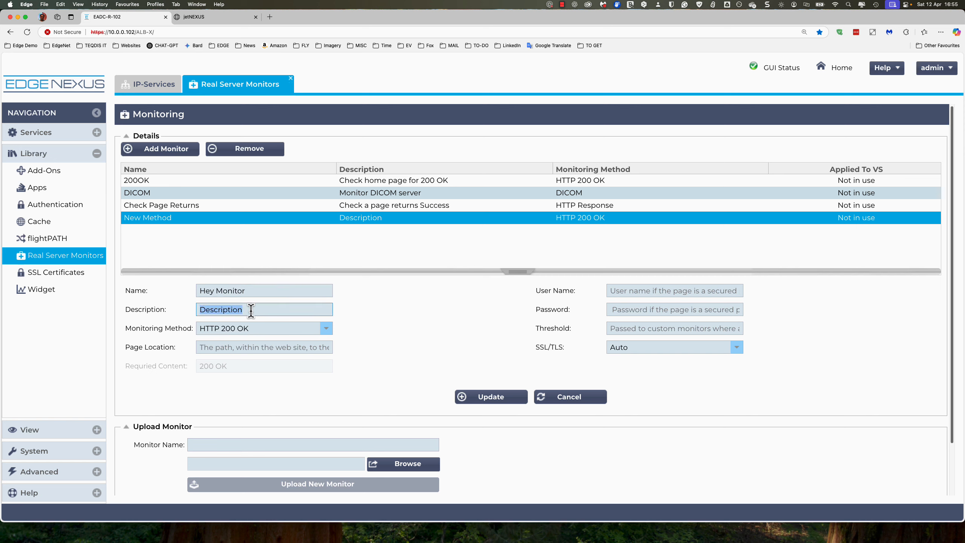
{"action": "type", "text": "Demo"}
Review the available monitoring methods and set the new monitor's method to HTTP Response
{"action": "left_click", "coordinate": [326, 329]}
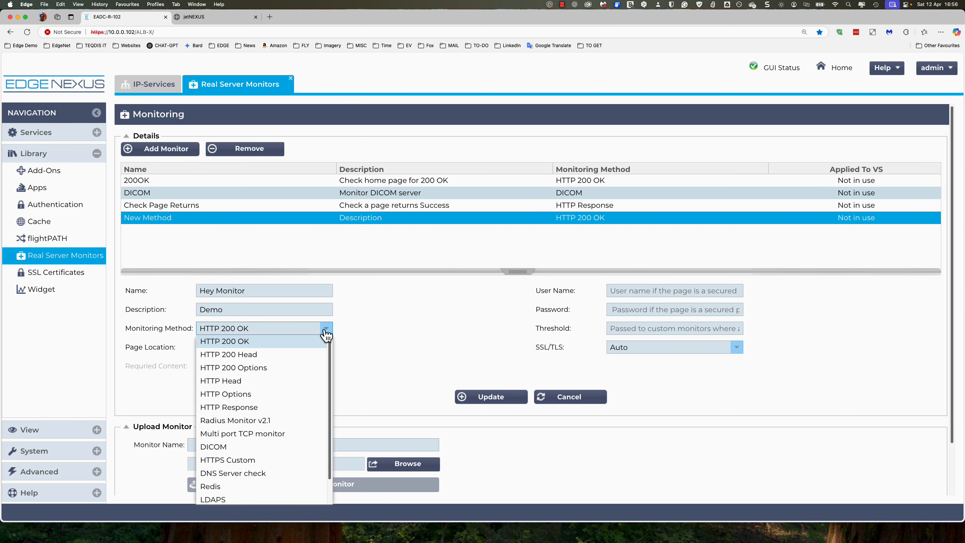
{"action": "scroll", "coordinate": [305, 360], "scroll_direction": "down", "scroll_amount": 2}
{"action": "scroll", "coordinate": [305, 360], "scroll_direction": "up", "scroll_amount": 2}
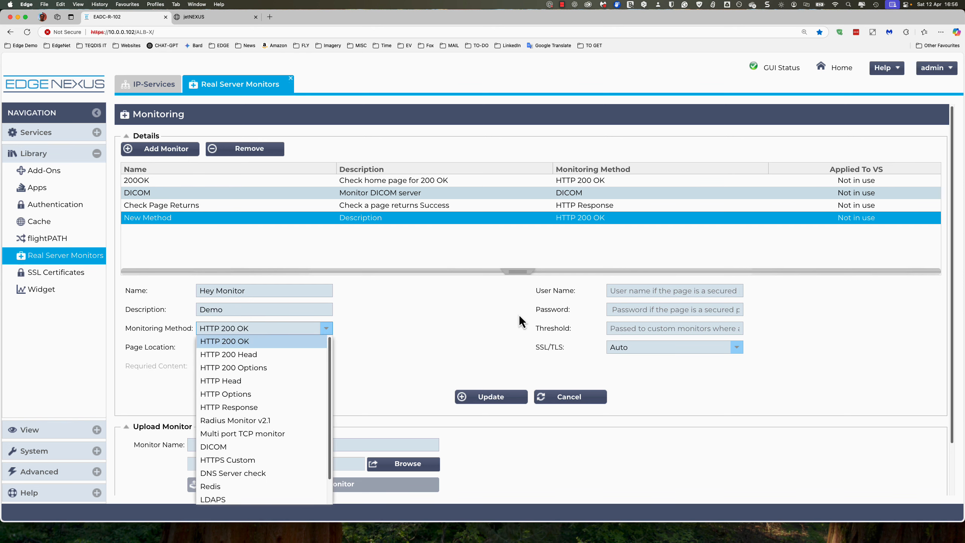
{"action": "left_click", "coordinate": [479, 326]}
{"action": "scroll", "coordinate": [480, 327], "scroll_direction": "down", "scroll_amount": 2}
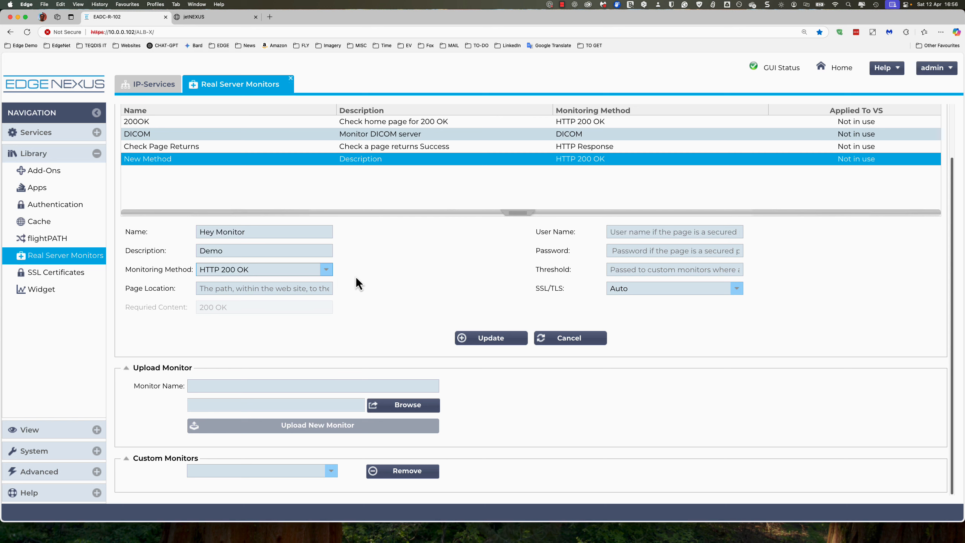
{"action": "left_click", "coordinate": [327, 271]}
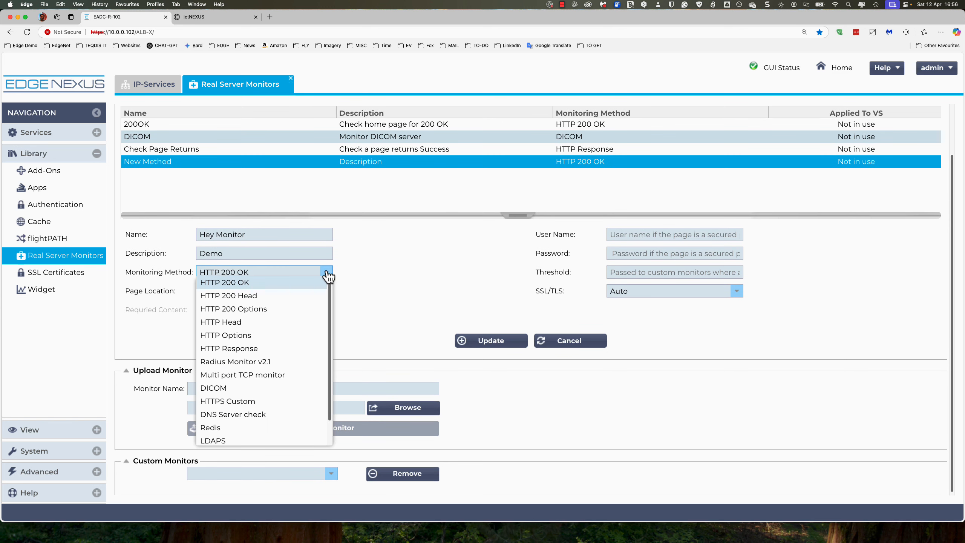
{"action": "left_click", "coordinate": [264, 354]}
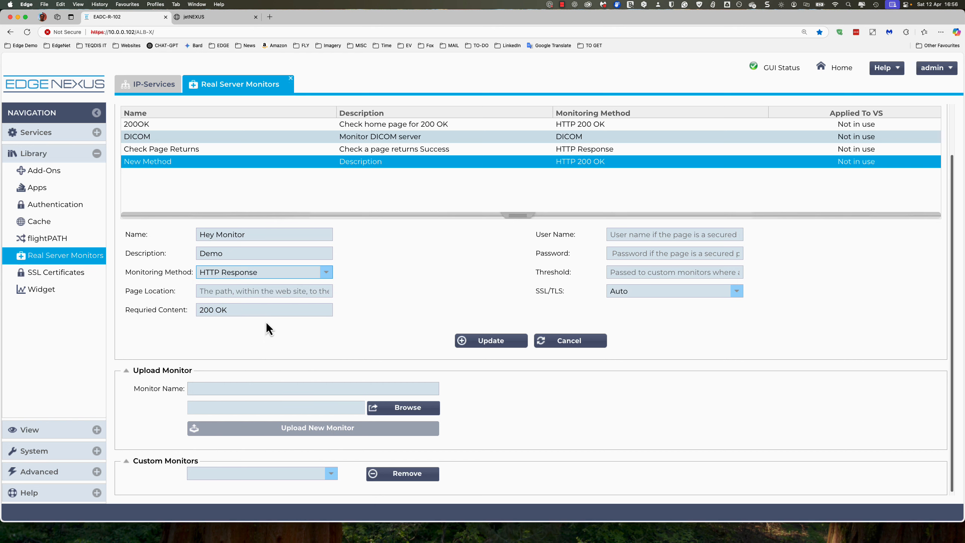
Set the monitor's page location to "/" and its required content to "Hey"
{"action": "left_click", "coordinate": [268, 292]}
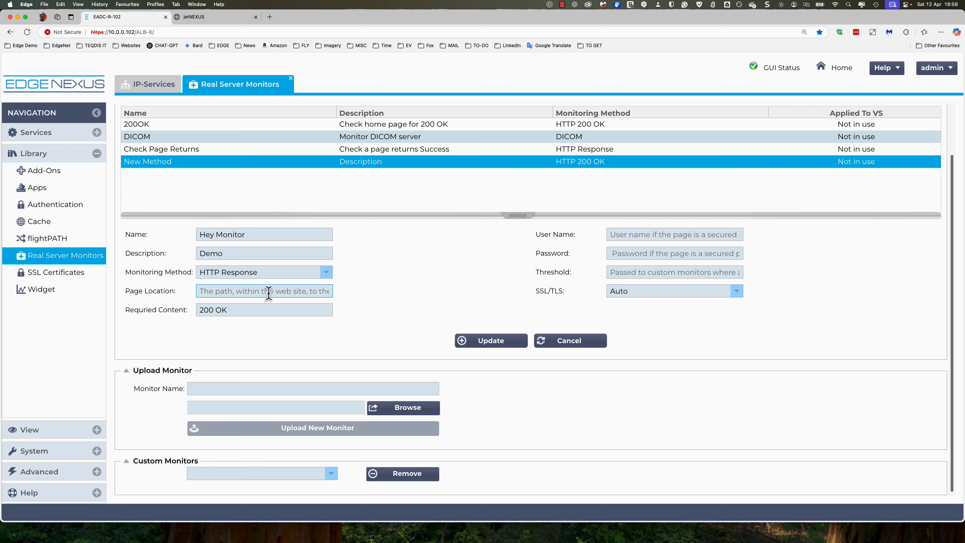
{"action": "type", "text": "/"}
{"action": "triple_click", "coordinate": [264, 309]}
{"action": "type", "text": "Hey"}
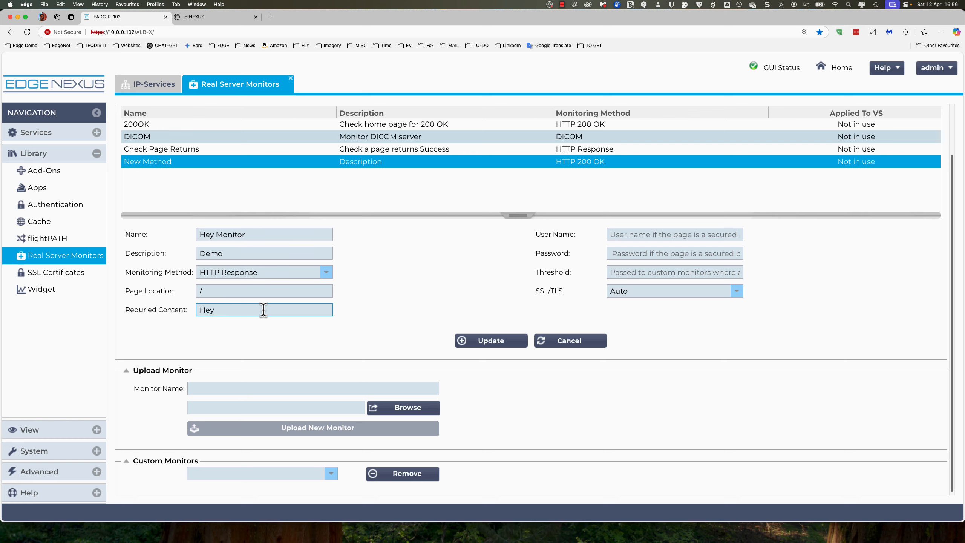
Check the required content against the web page open at 10.0.0.21, and save the new monitor
{"action": "left_click", "coordinate": [221, 19]}
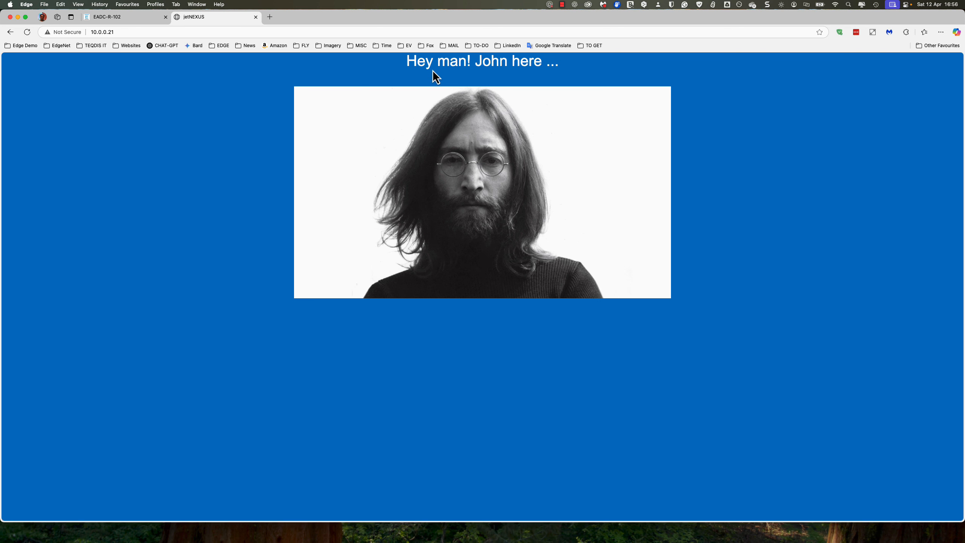
{"action": "left_click", "coordinate": [134, 15]}
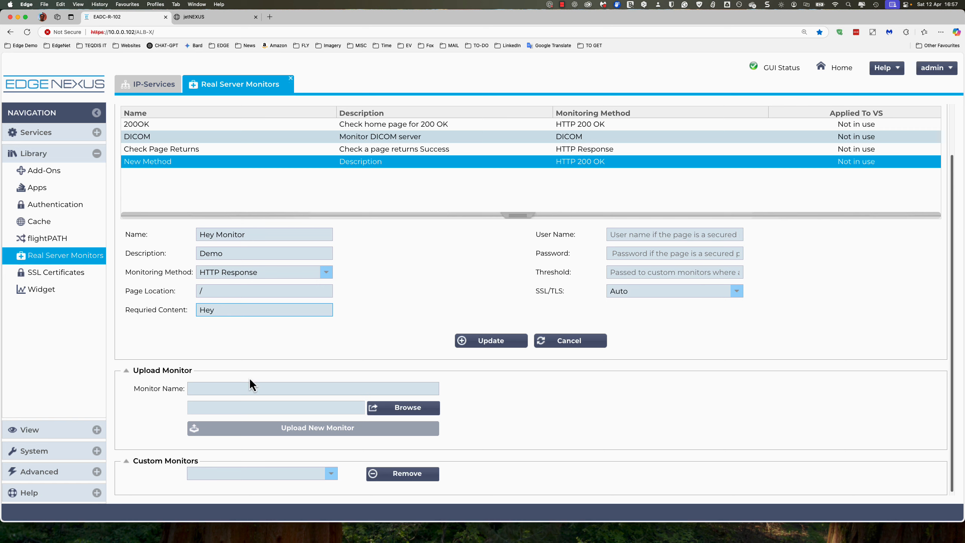
{"action": "left_click", "coordinate": [486, 344]}
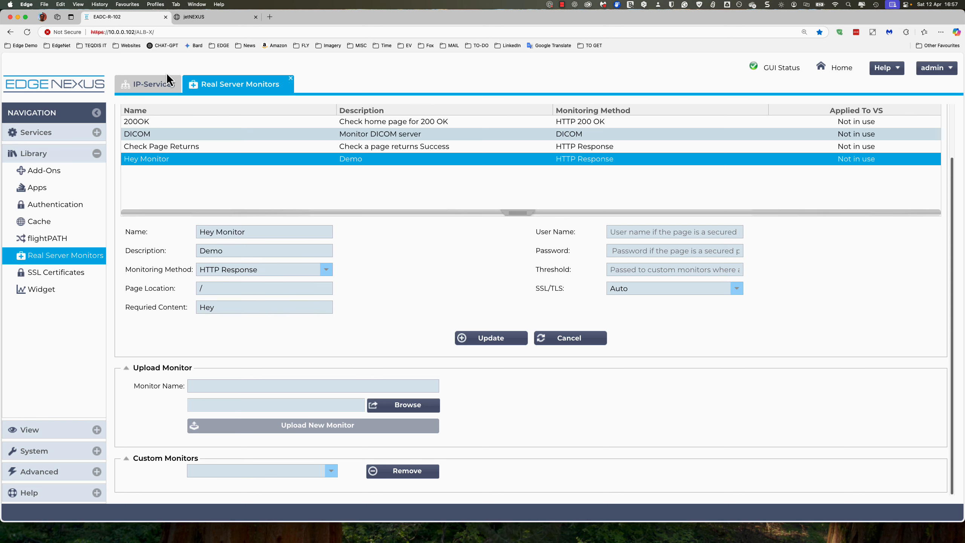
Replace TCP Connection with Hey Monitor and 200OK as the server monitoring for the port 443 virtual service, and apply the update
{"action": "left_click", "coordinate": [166, 90]}
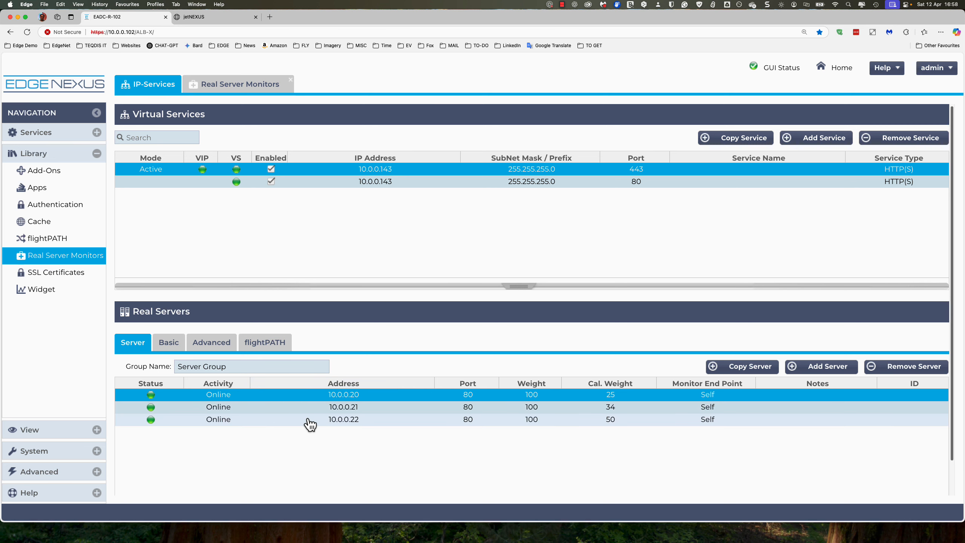
{"action": "left_click", "coordinate": [175, 345]}
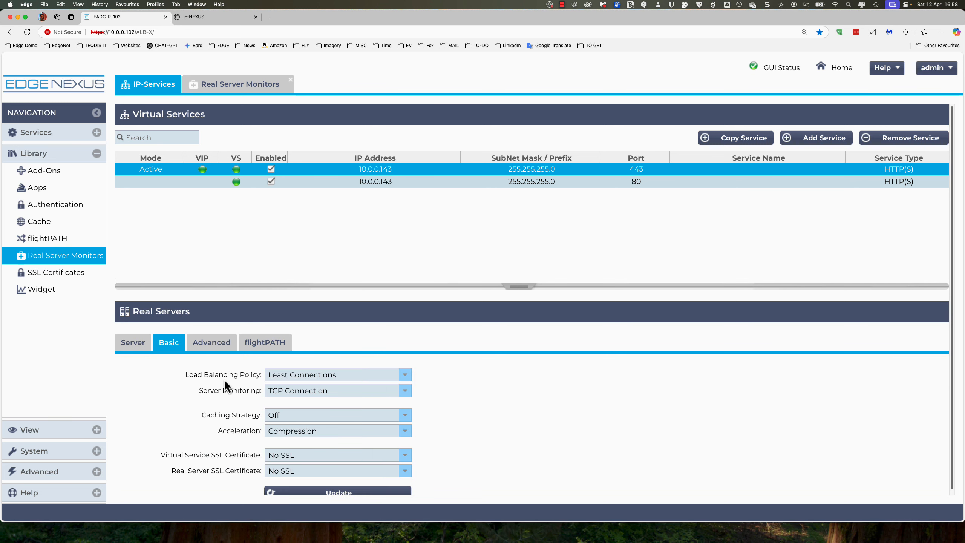
{"action": "left_click", "coordinate": [404, 392]}
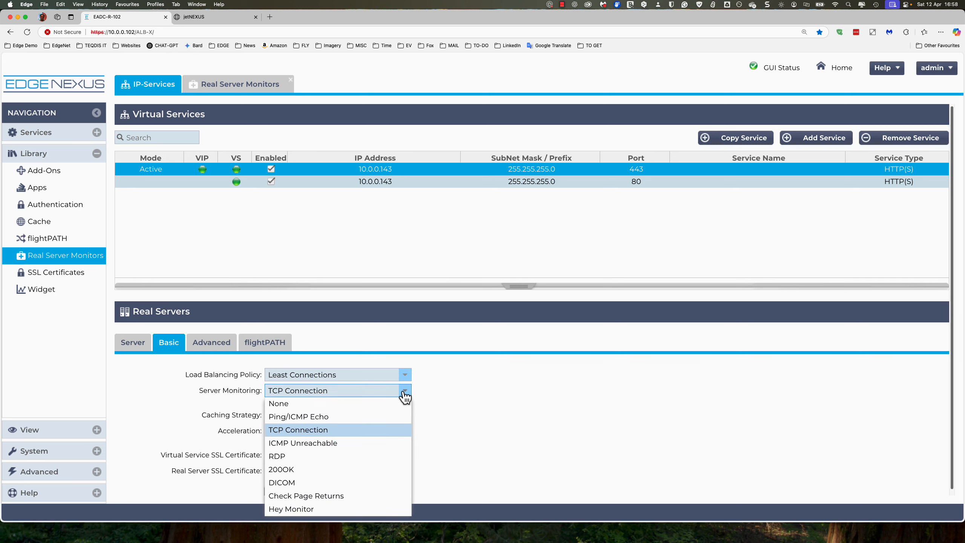
{"action": "left_click", "coordinate": [298, 510]}
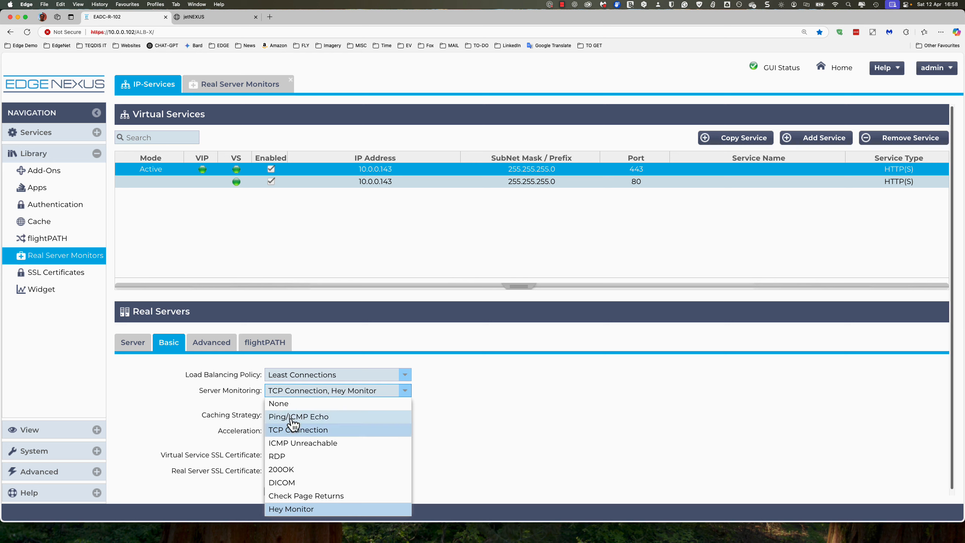
{"action": "left_click", "coordinate": [291, 434]}
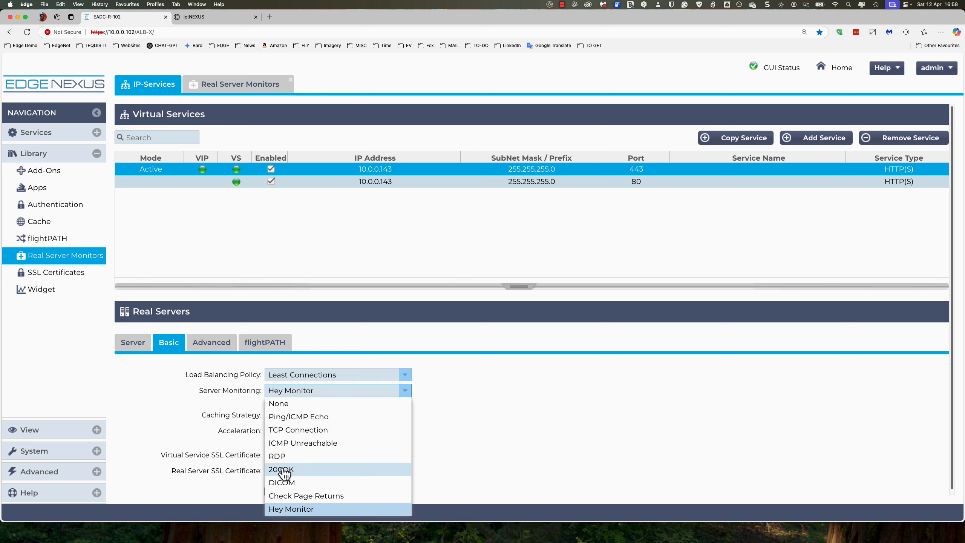
{"action": "left_click", "coordinate": [284, 472]}
{"action": "left_click", "coordinate": [490, 420]}
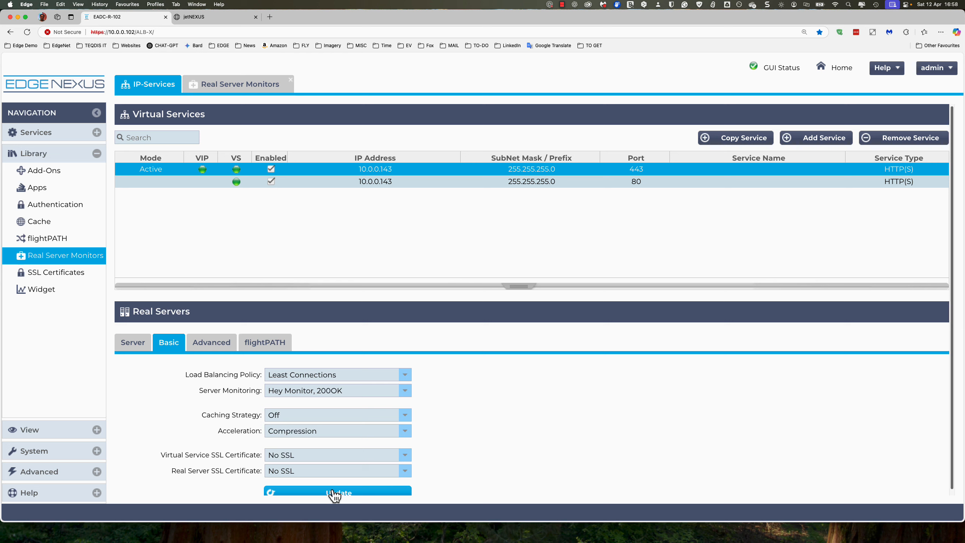
{"action": "left_click", "coordinate": [334, 493]}
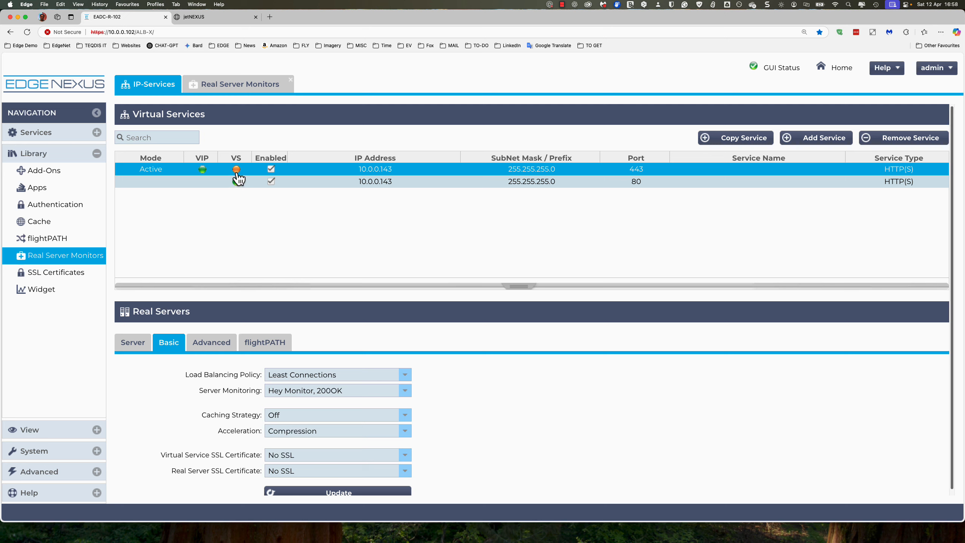
Check the real servers' health status, inspect the web page text at 10.0.0.20, and return to the load balancer console
{"action": "mouse_move", "coordinate": [237, 177]}
{"action": "left_click", "coordinate": [133, 344]}
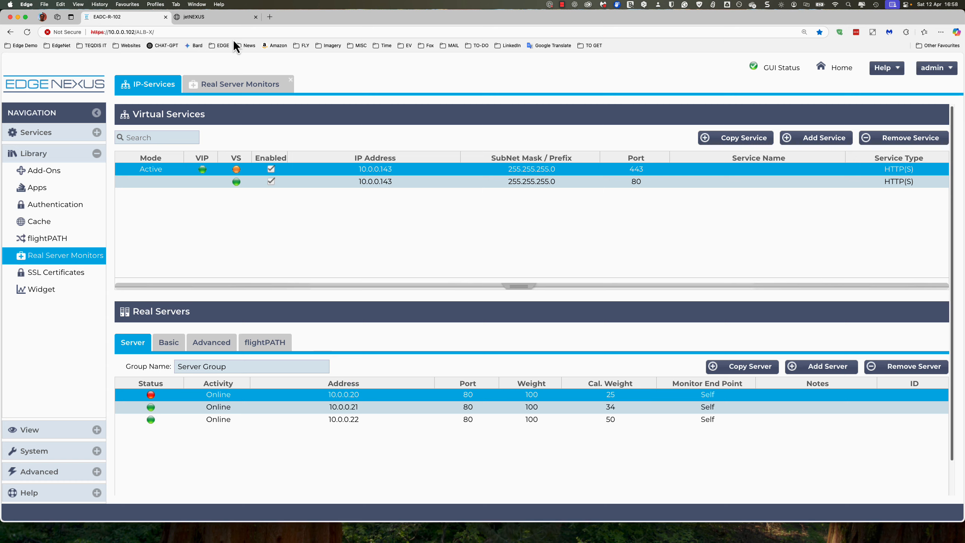
{"action": "left_click", "coordinate": [235, 22]}
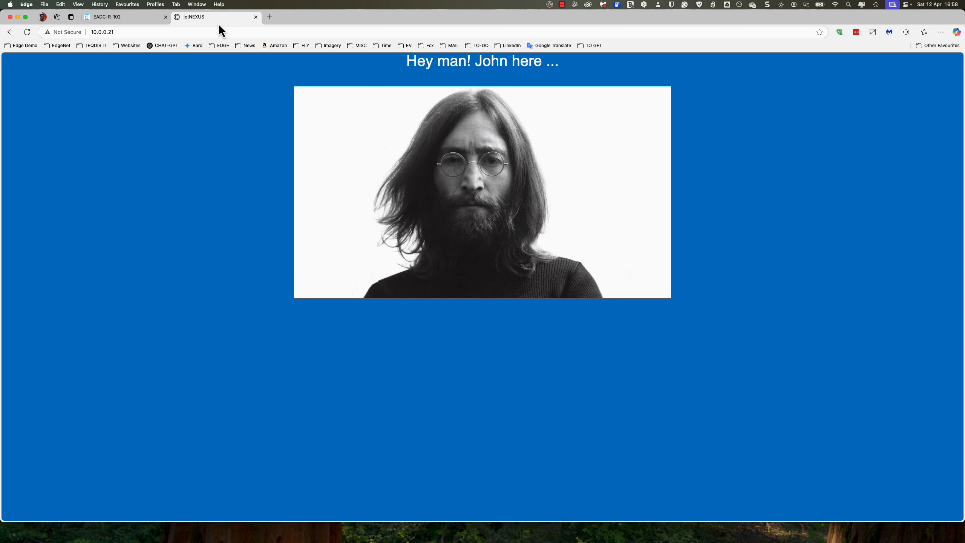
{"action": "left_click", "coordinate": [212, 33]}
{"action": "left_click", "coordinate": [213, 34]}
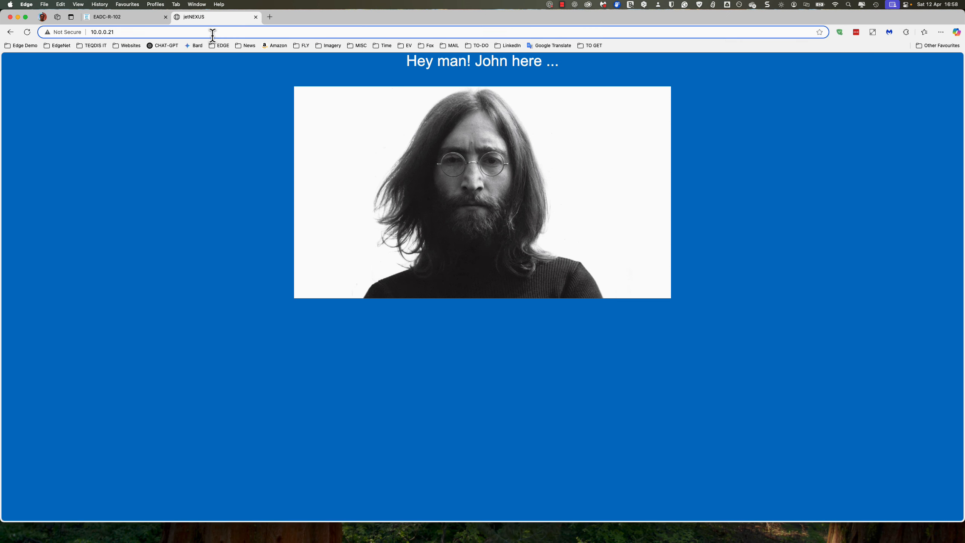
{"action": "key", "text": "BackSpace"}
{"action": "type", "text": "0"}
{"action": "key", "text": "Return"}
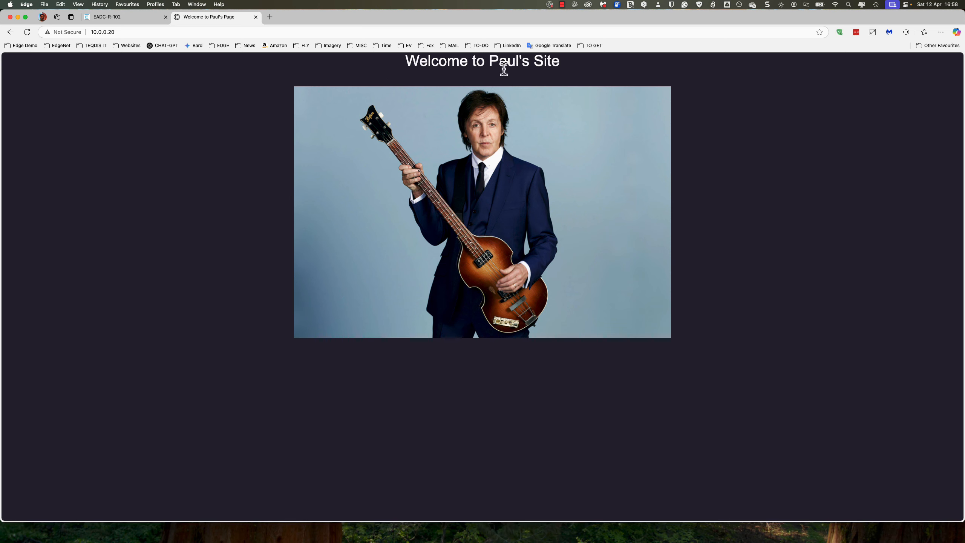
{"action": "left_click", "coordinate": [139, 20]}
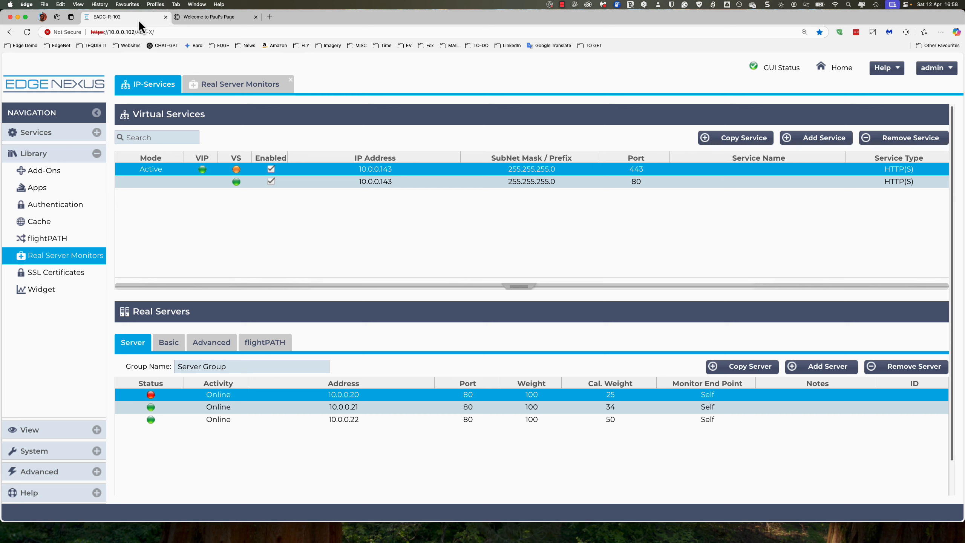